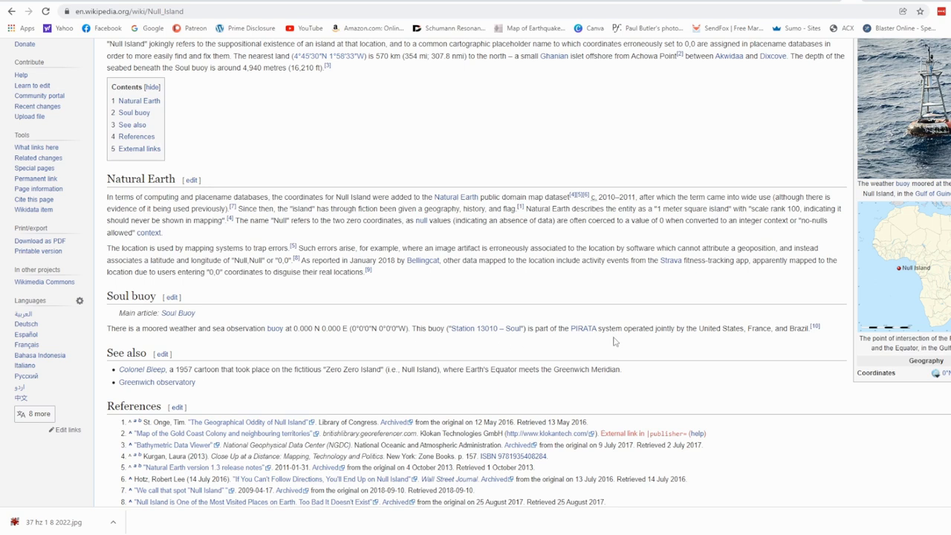
scroll(621, 340, down, 1)
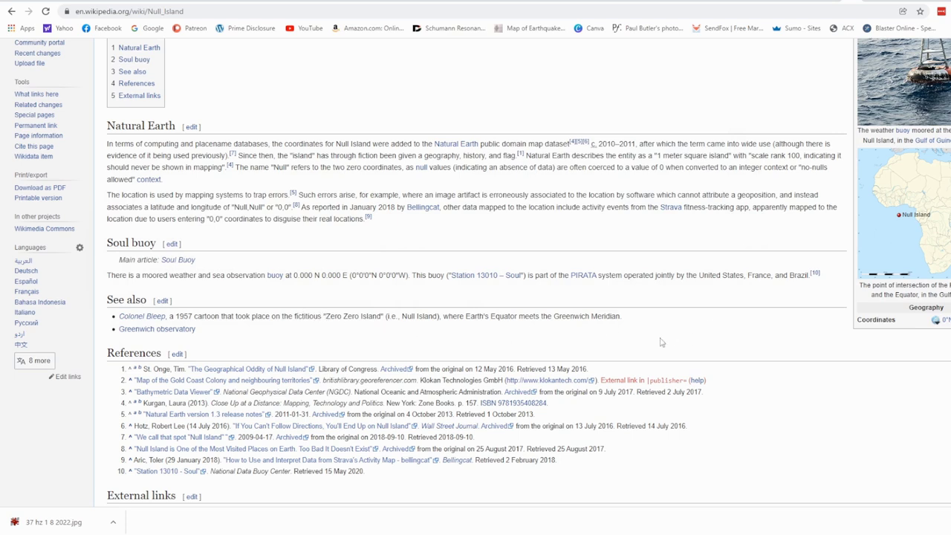
scroll(673, 273, up, 3)
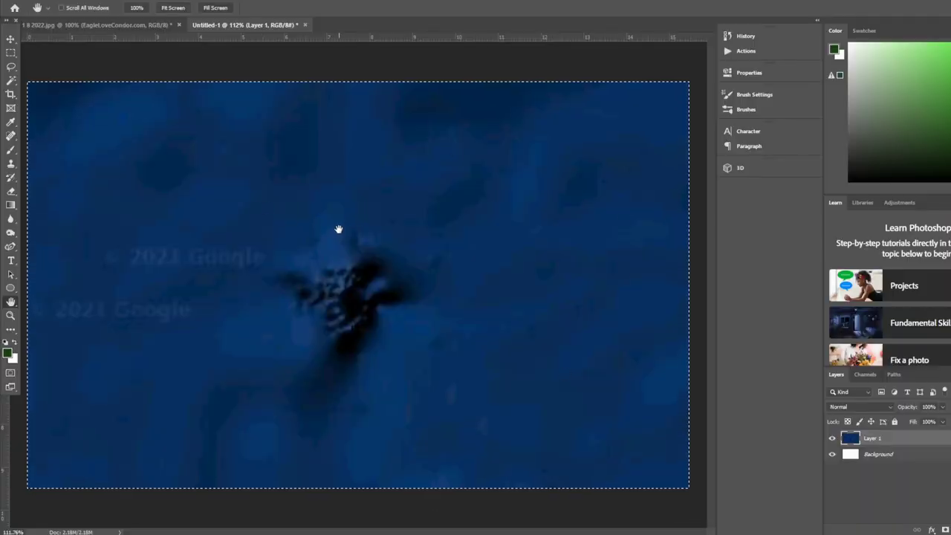
- Apply a Brightness/Contrast adjustment to Layer 1 with brightness 122 and contrast 33
click(80, 1)
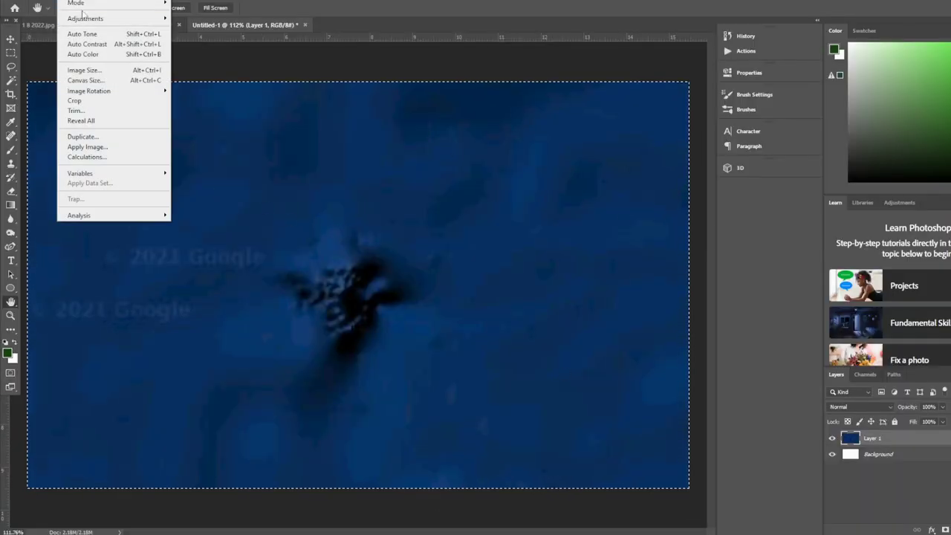
mouse_move(88, 18)
click(257, 22)
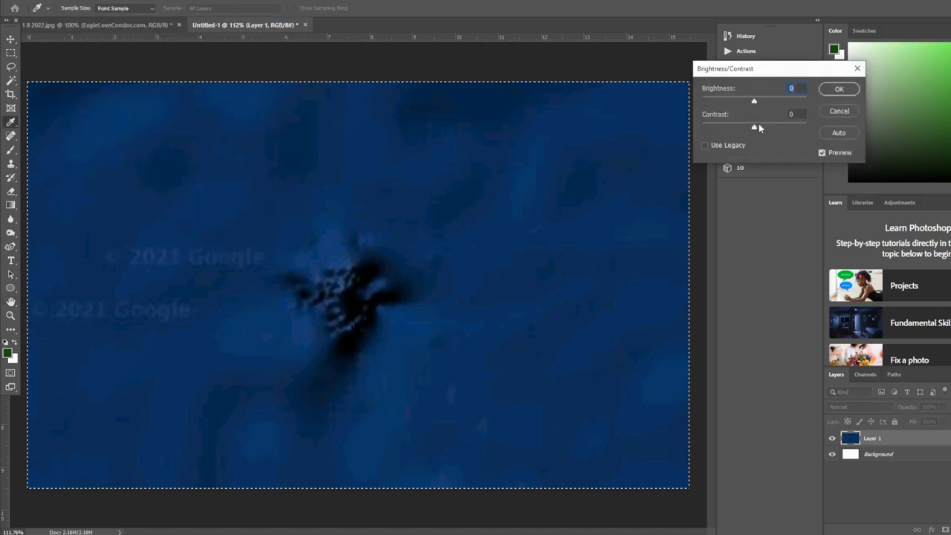
drag(754, 127, 797, 101)
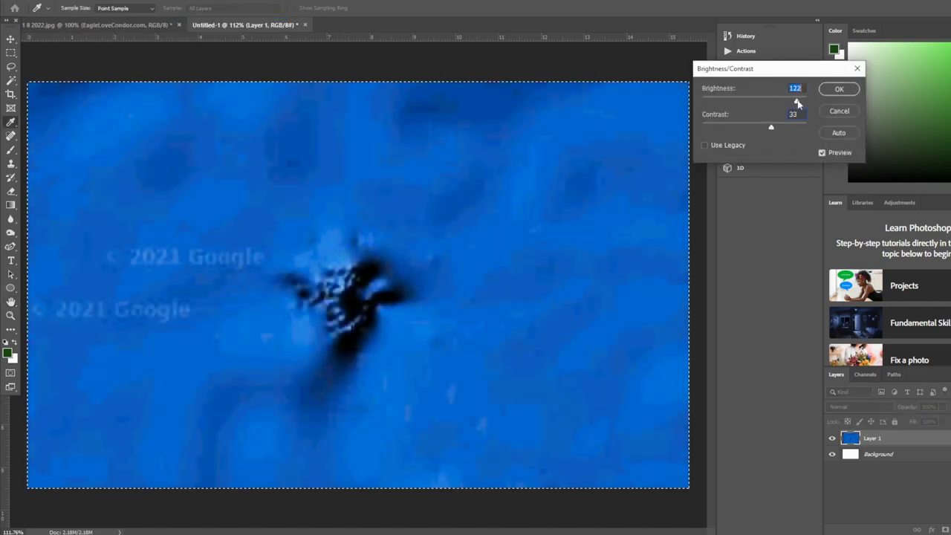
click(840, 90)
key(h)
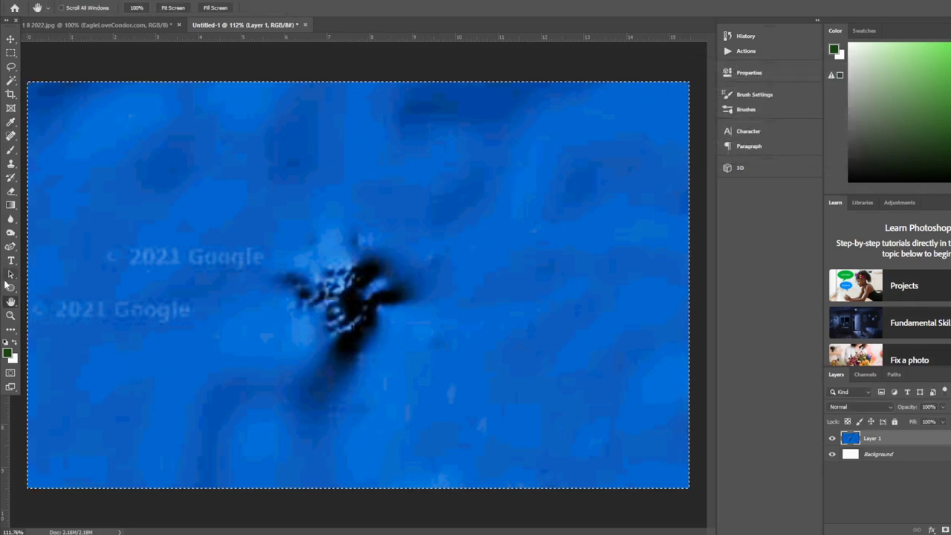
- Start a Levels adjustment on Layer 1 with the shadow input at 14 and the midtone input at 2.08
click(11, 315)
click(359, 299)
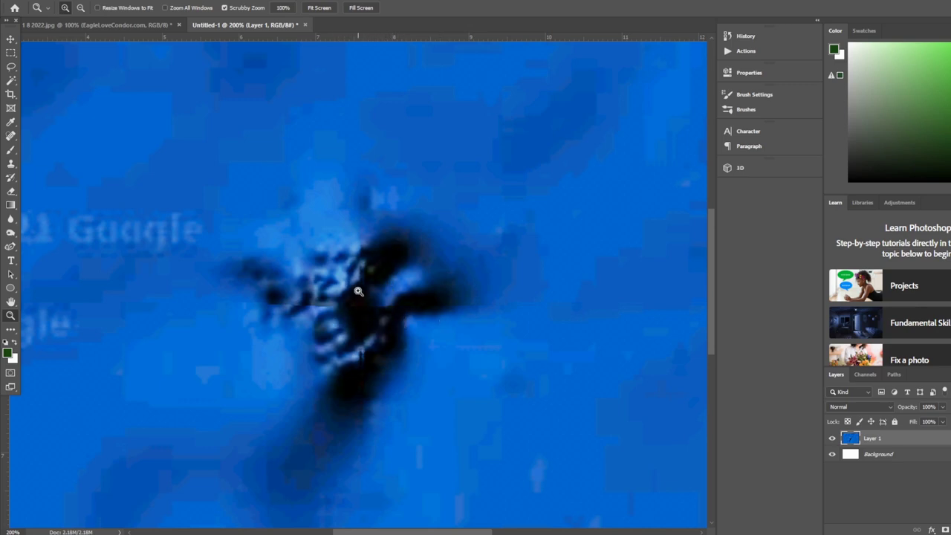
click(69, 2)
mouse_move(82, 19)
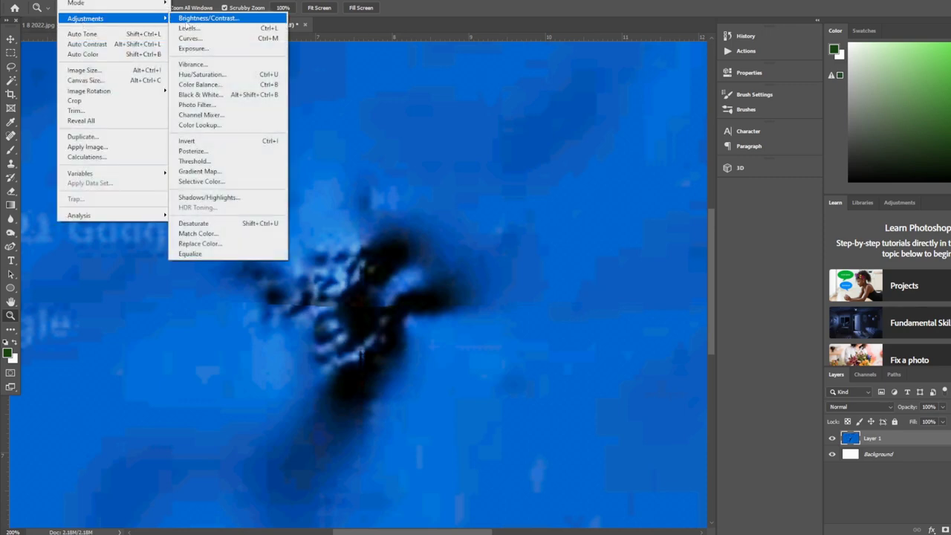
click(253, 21)
drag(723, 211, 733, 212)
drag(797, 213, 753, 210)
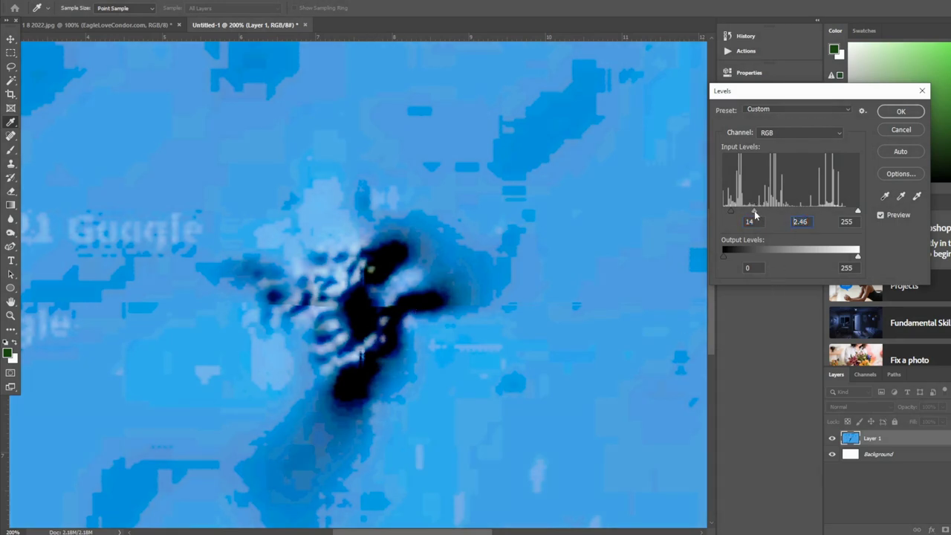
drag(757, 215, 760, 211)
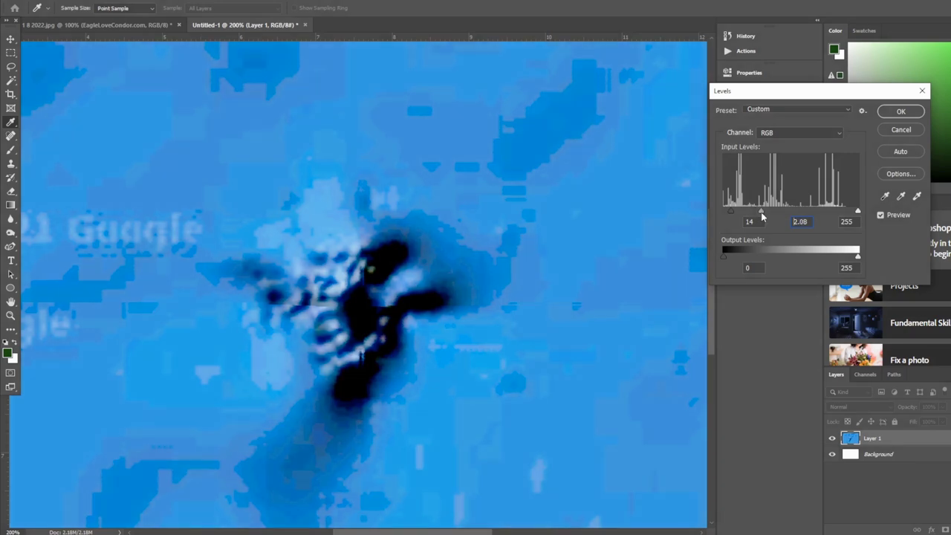
- Set the Levels midtone input to 0.49 and the highlight input to 139, and apply the adjustment
drag(762, 214, 798, 213)
drag(859, 212, 790, 213)
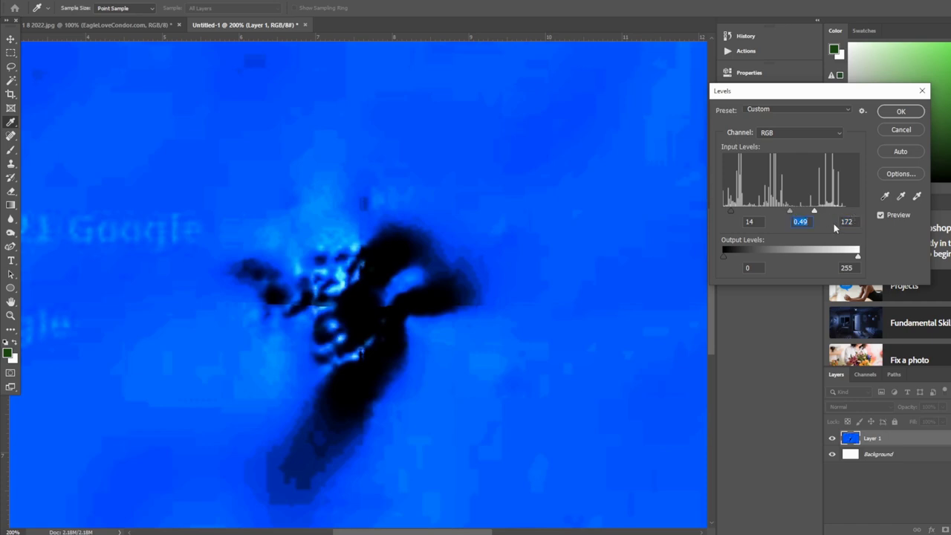
mouse_move(815, 213)
mouse_down()
mouse_move(792, 213)
mouse_move(799, 216)
mouse_up()
key(Tab)
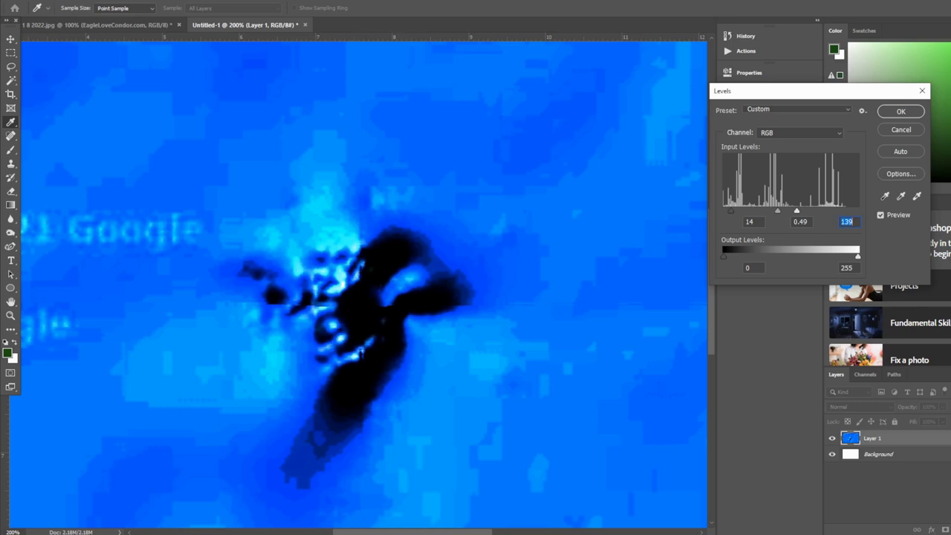
key(alt+e)
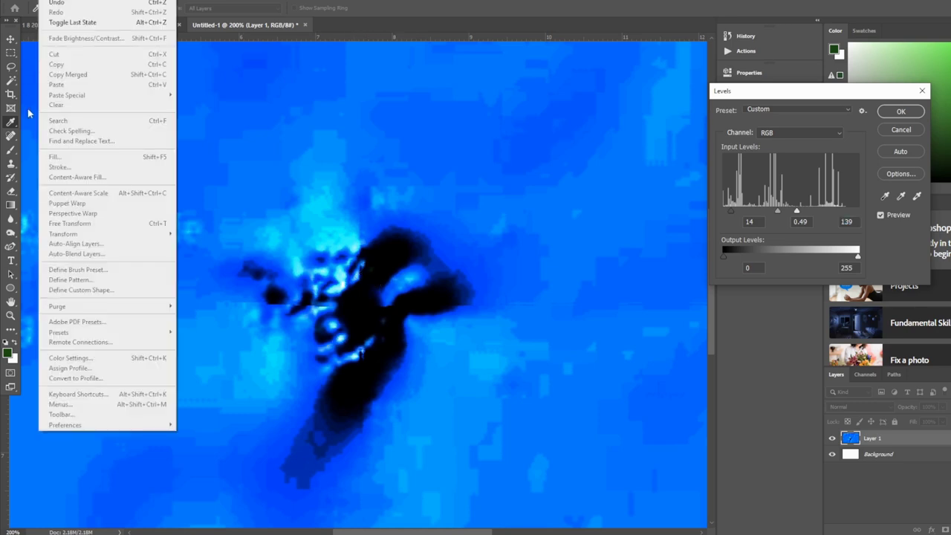
click(900, 113)
click(900, 112)
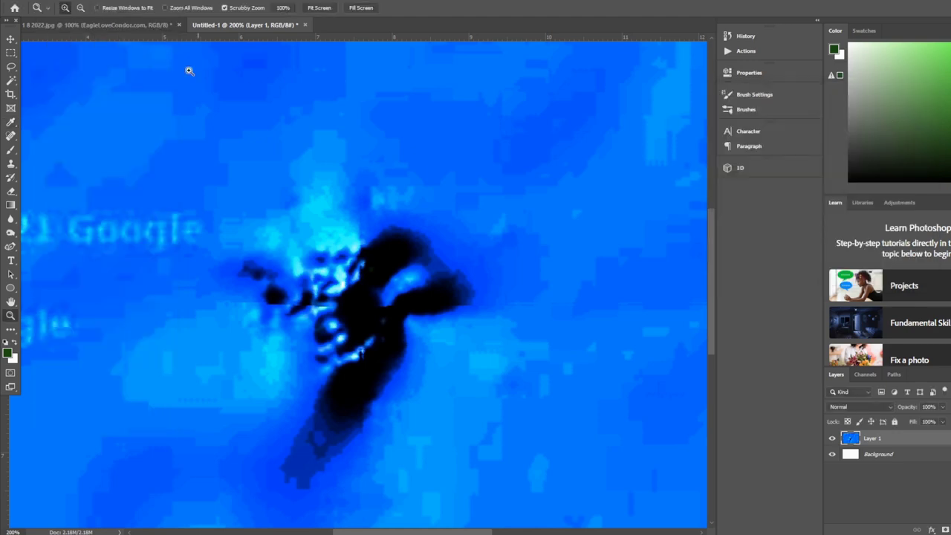
- Undo the Levels adjustment, returning the document to its Brightness/Contrast history state
key(ctrl+z)
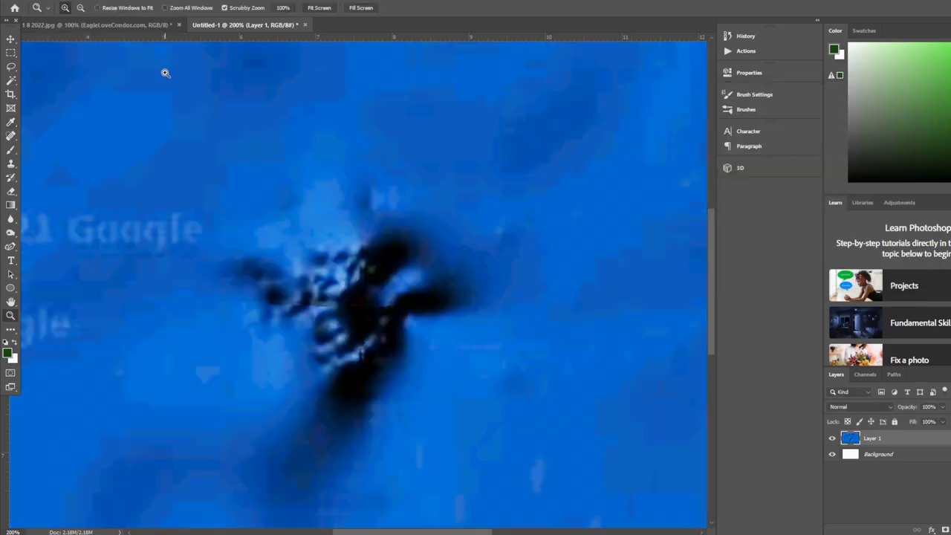
key(ctrl+z)
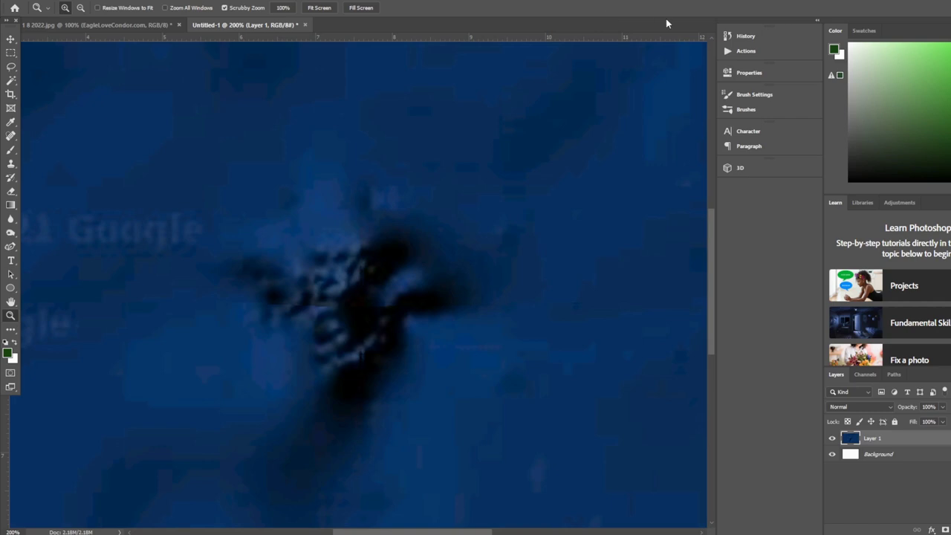
click(751, 39)
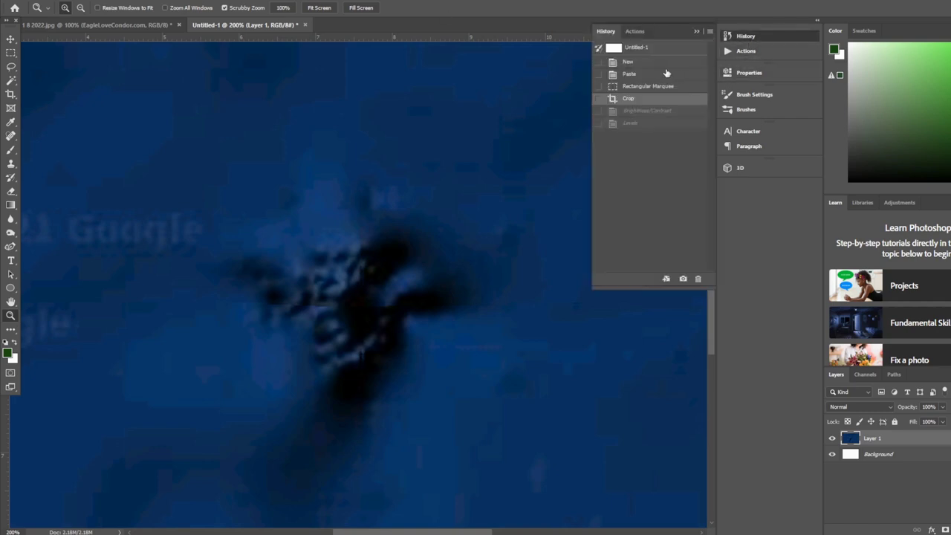
click(634, 124)
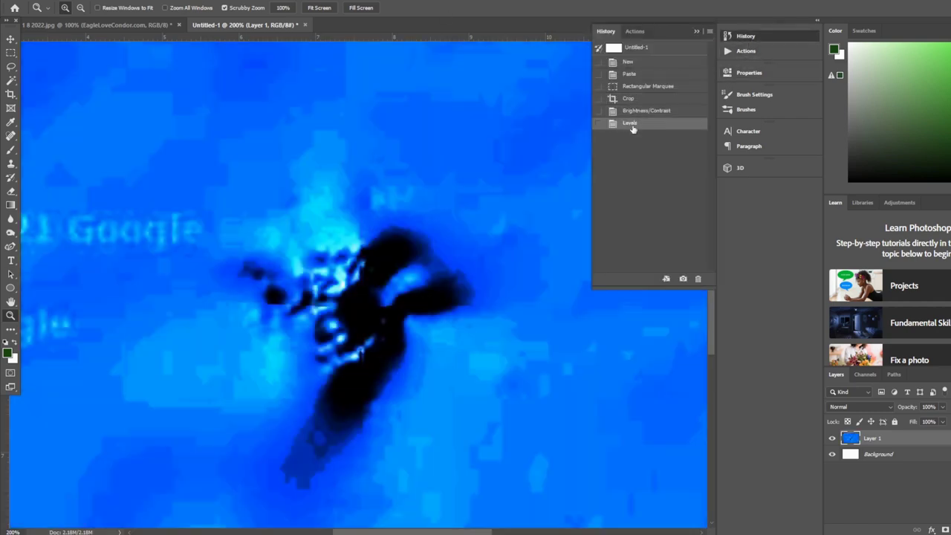
click(643, 112)
- Start a Rotate transform on Layer 1, shift the layer to X 525.5 px, Y 301.5 px, and commit it
click(76, 1)
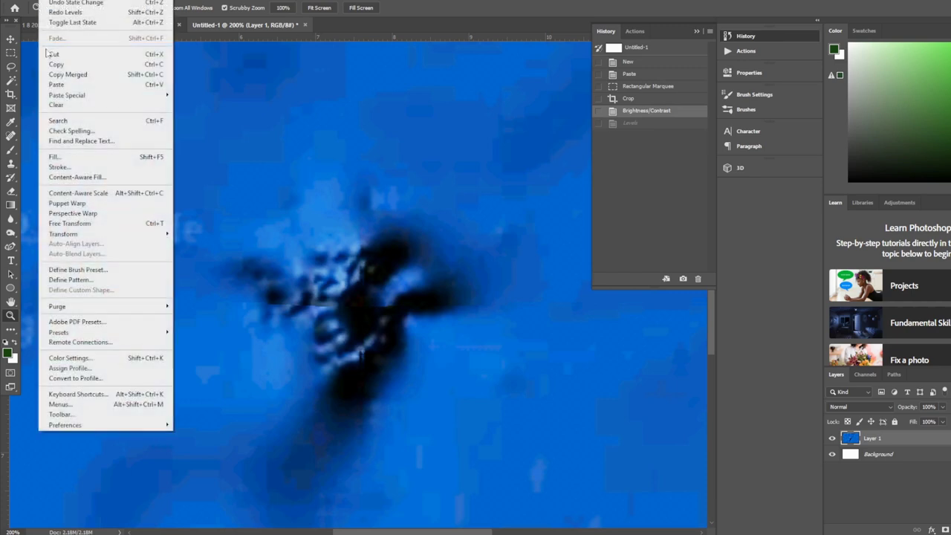
mouse_move(75, 233)
click(186, 248)
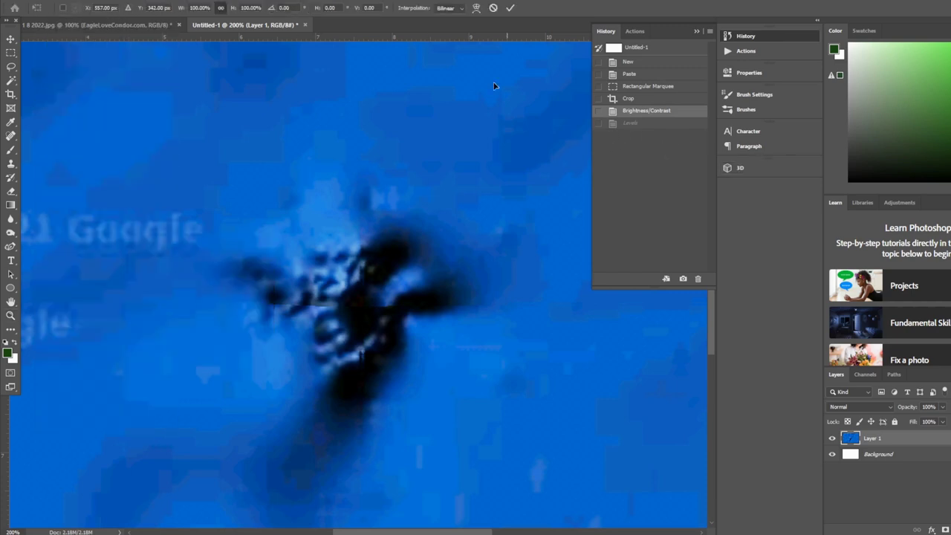
drag(89, 258, 63, 217)
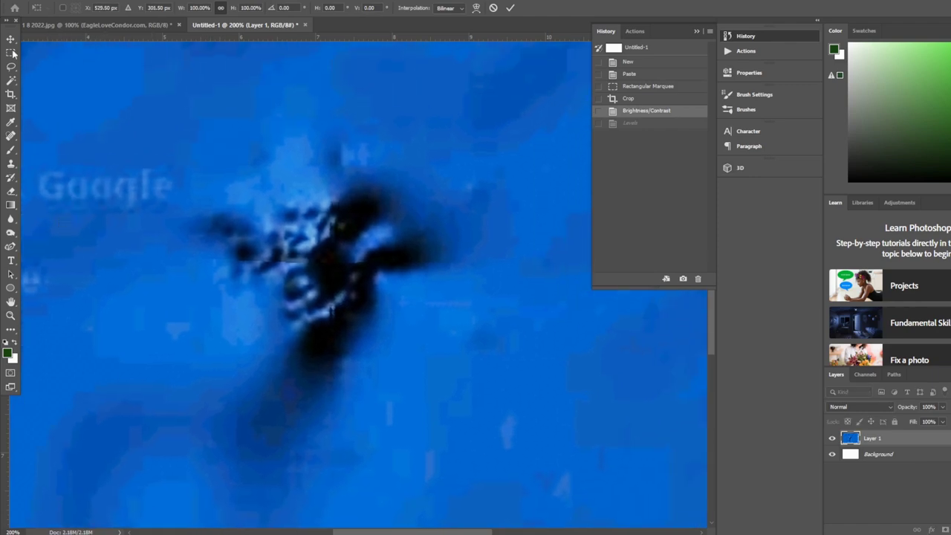
click(49, 1)
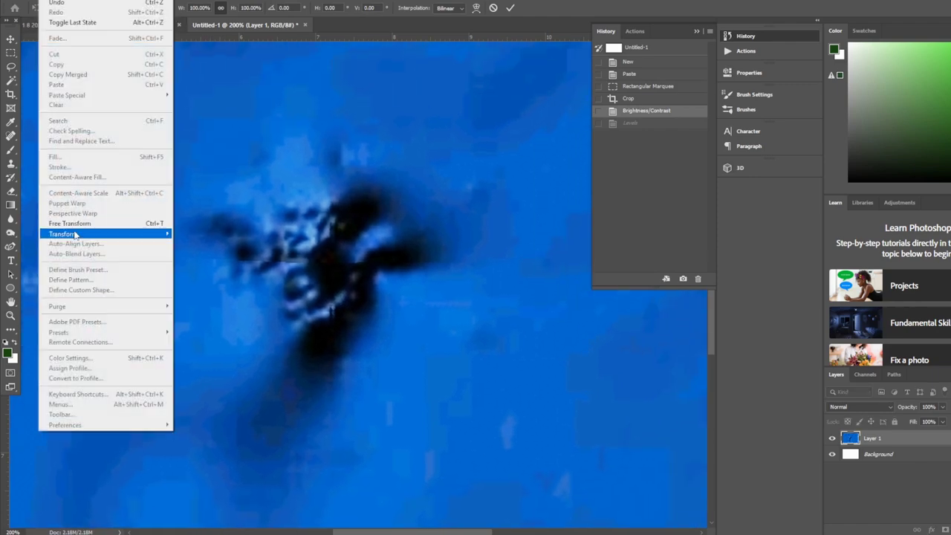
mouse_move(76, 234)
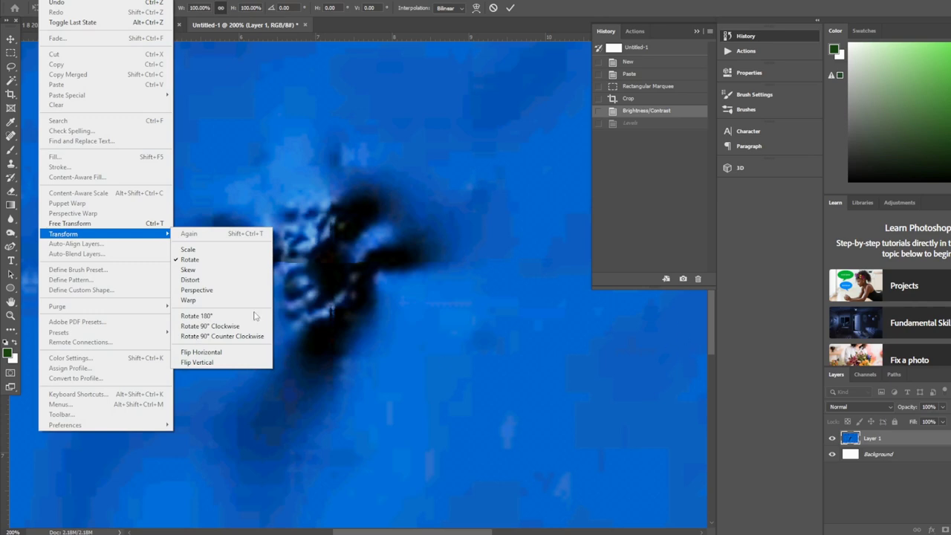
click(664, 171)
click(11, 52)
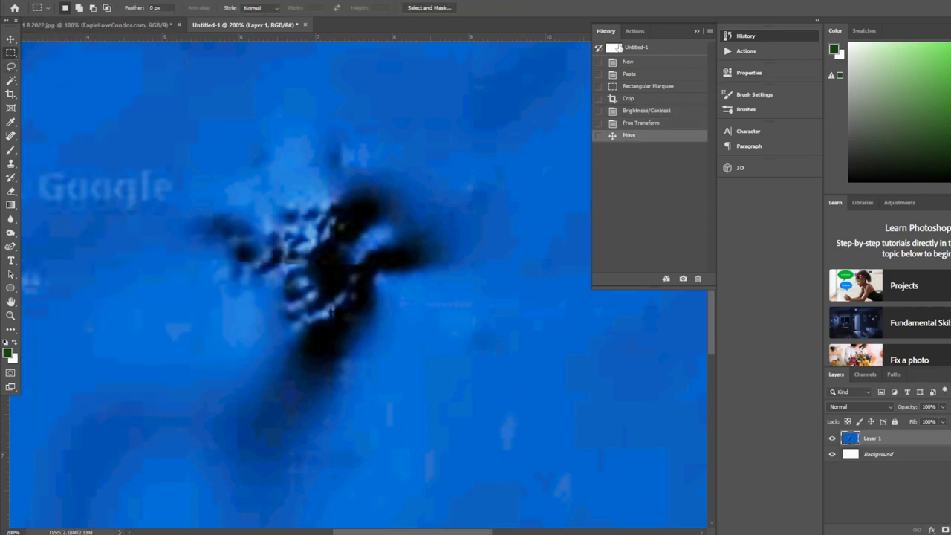
click(744, 51)
click(744, 51)
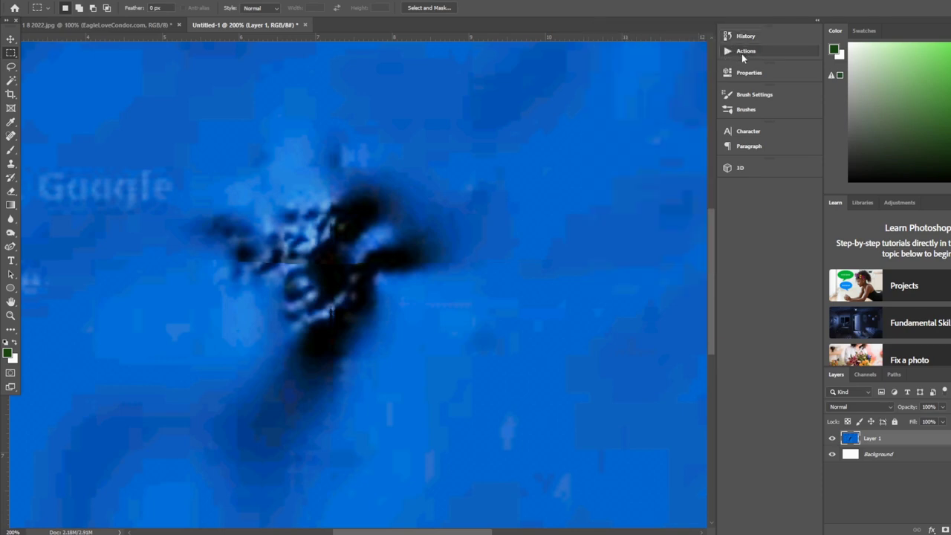
- Crop the image to a rectangular selection about 5.5 inches wide around the dark shape
scroll(710, 253, down, 2)
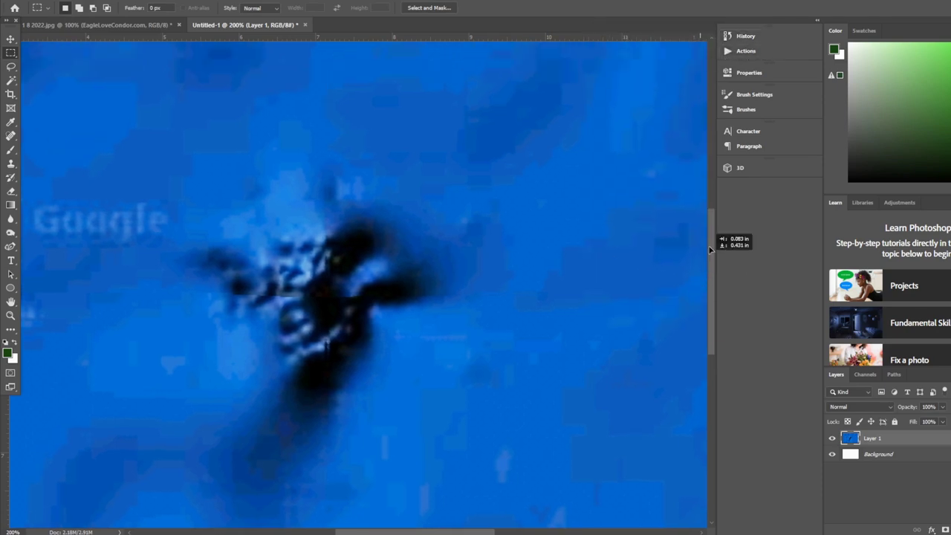
click(11, 303)
double_click(11, 304)
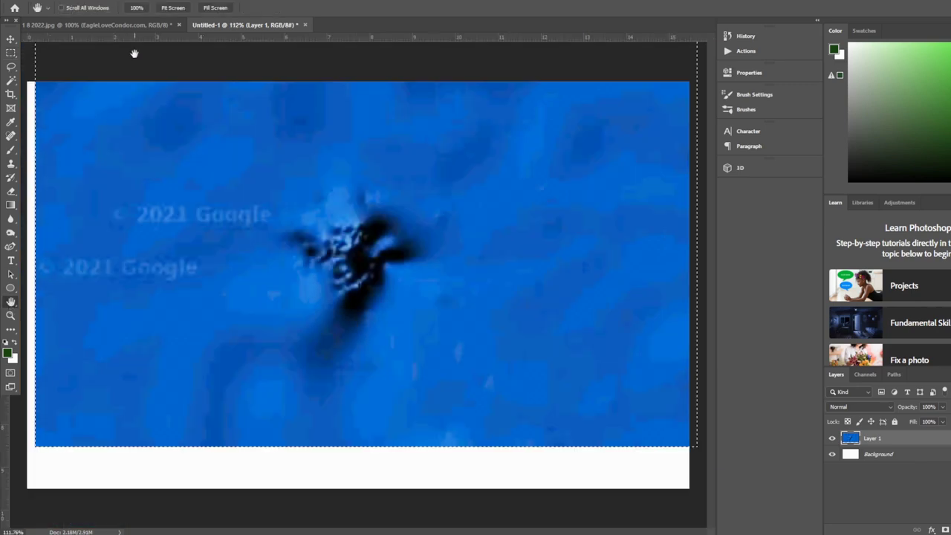
click(9, 55)
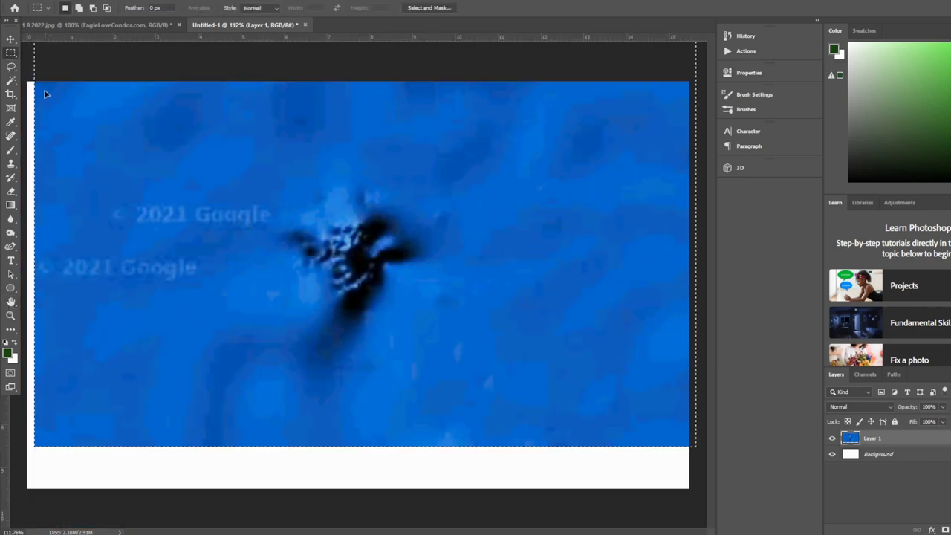
click(190, 121)
drag(239, 178, 476, 383)
click(68, 0)
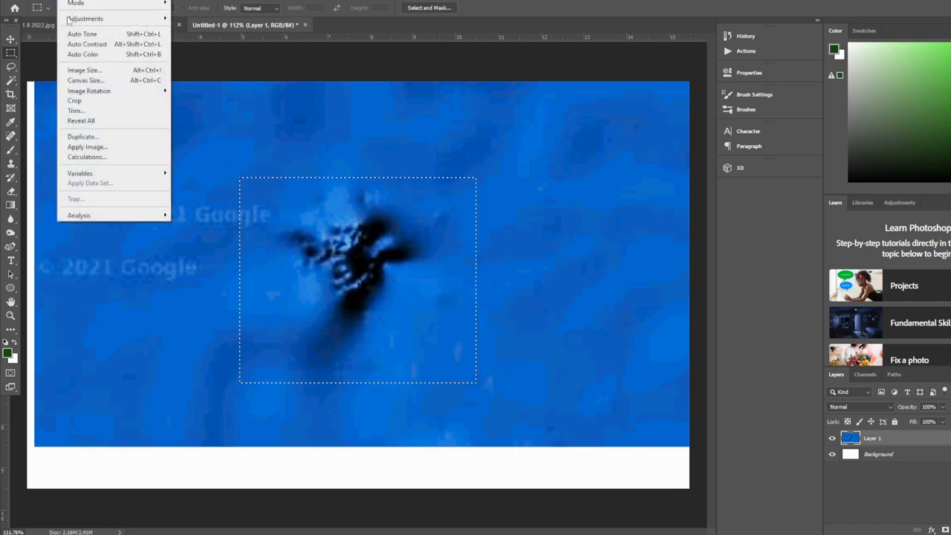
click(82, 104)
- Rotate the cropped Layer 1 content about 90° clockwise and commit the transform
click(46, 0)
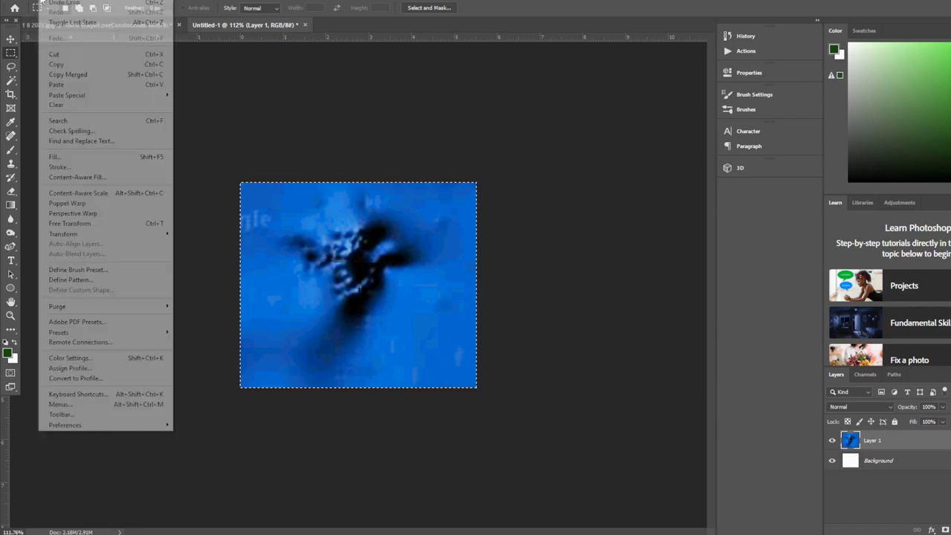
mouse_move(134, 235)
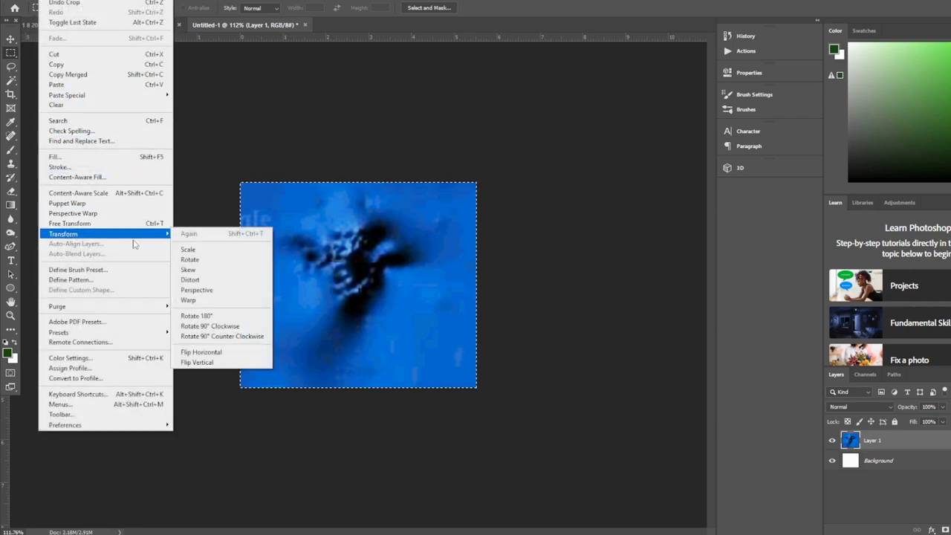
click(190, 259)
drag(474, 181, 434, 376)
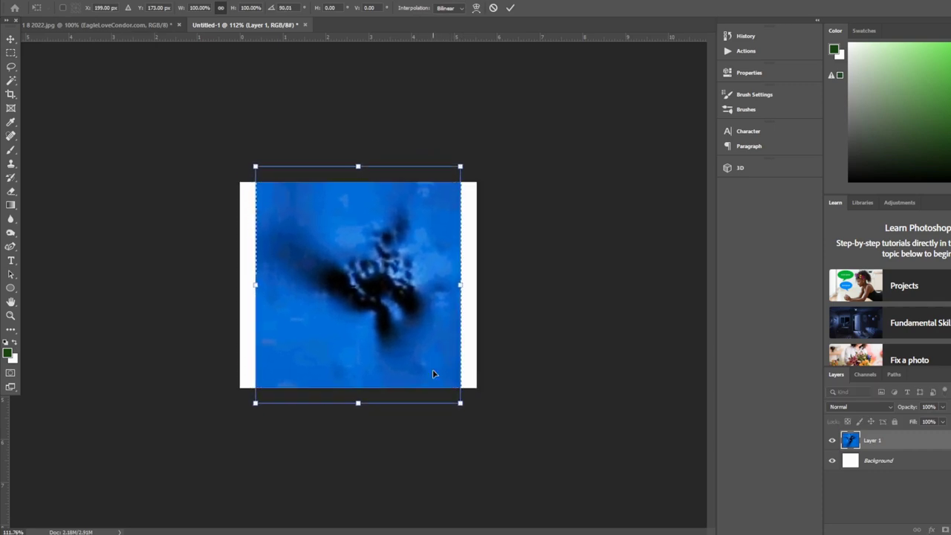
key(Return)
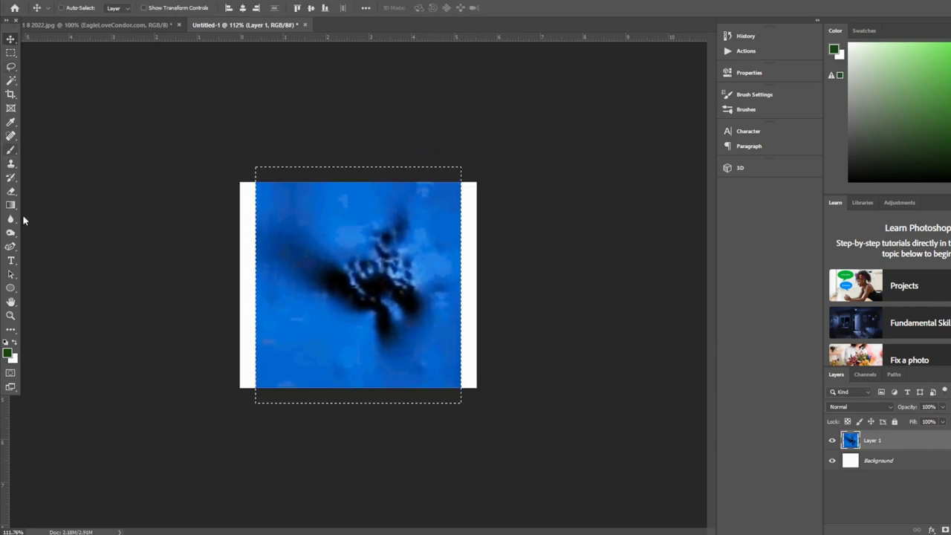
- Examine the rotated dark shape up close at 300% magnification
double_click(11, 315)
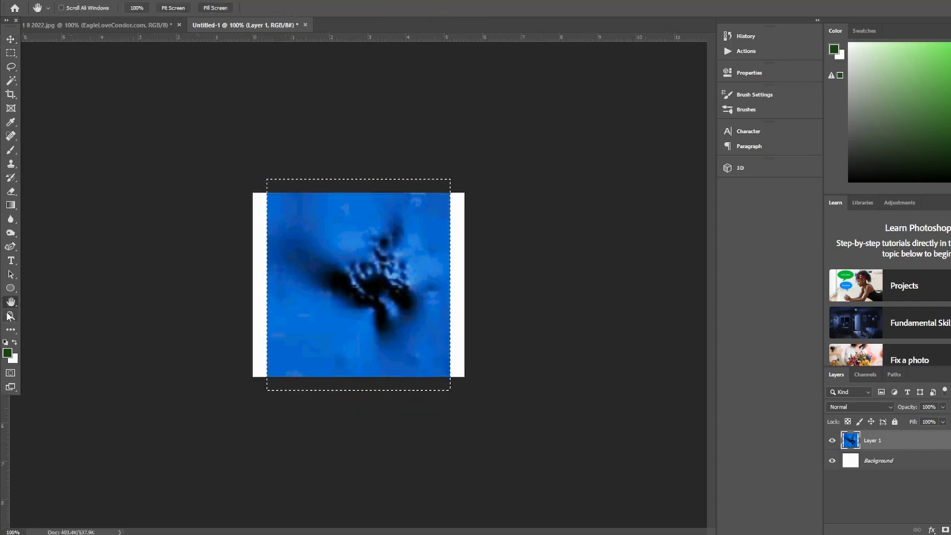
click(387, 293)
click(386, 294)
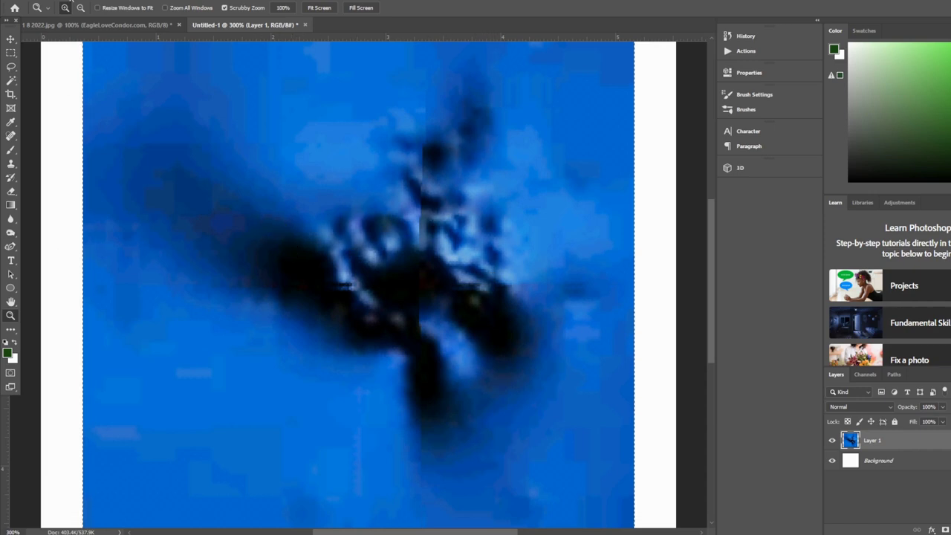
- Rotate the Layer 1 content by about 38° and move it slightly up and right on the canvas
key(alt+e)
mouse_move(149, 229)
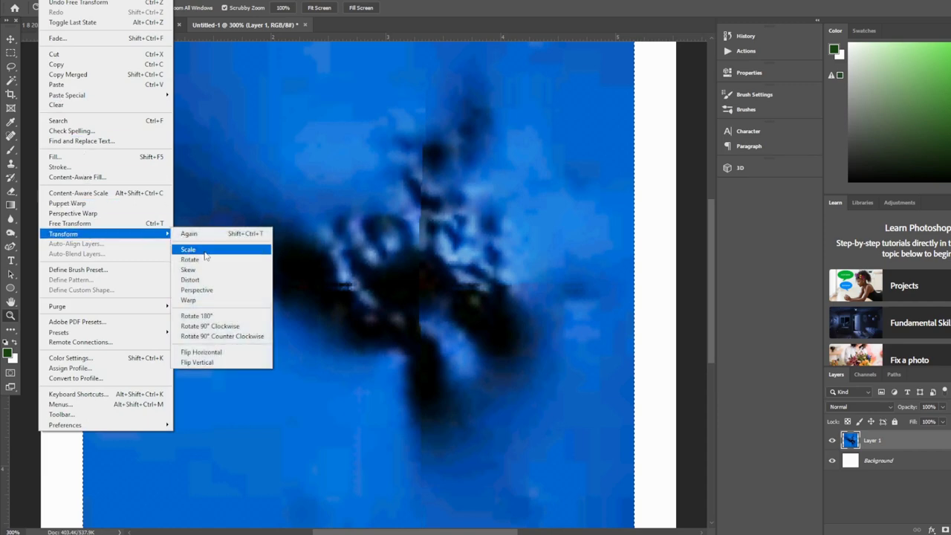
click(212, 260)
drag(654, 270, 545, 300)
drag(631, 210, 556, 182)
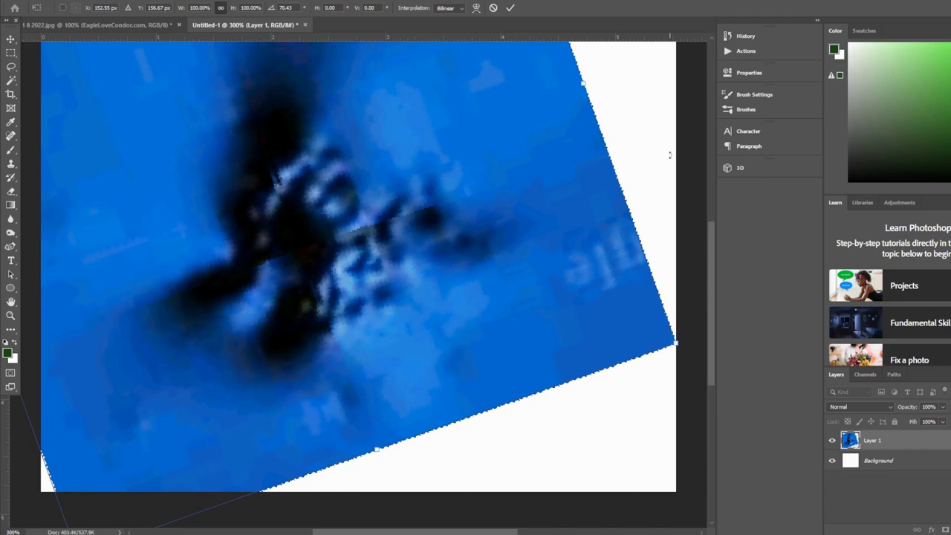
drag(628, 125, 576, 197)
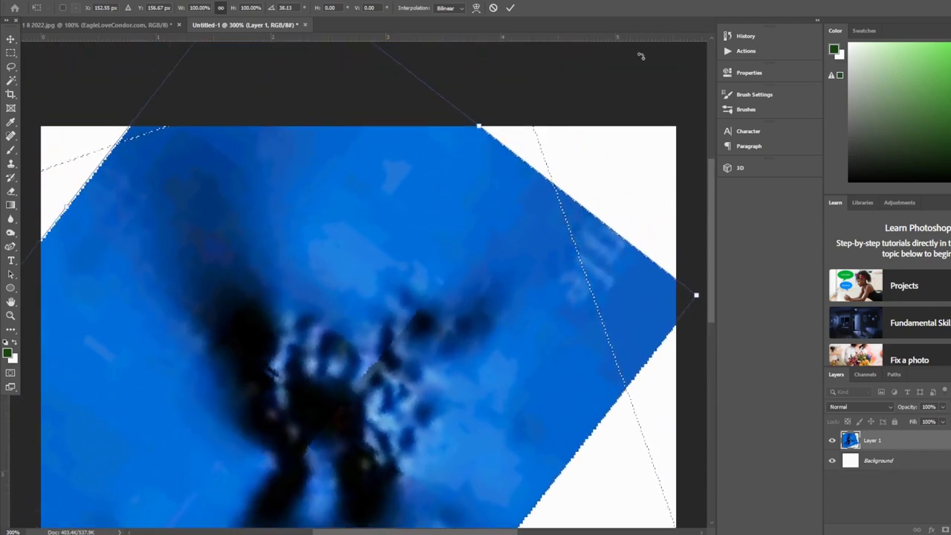
scroll(567, 197, down, 3)
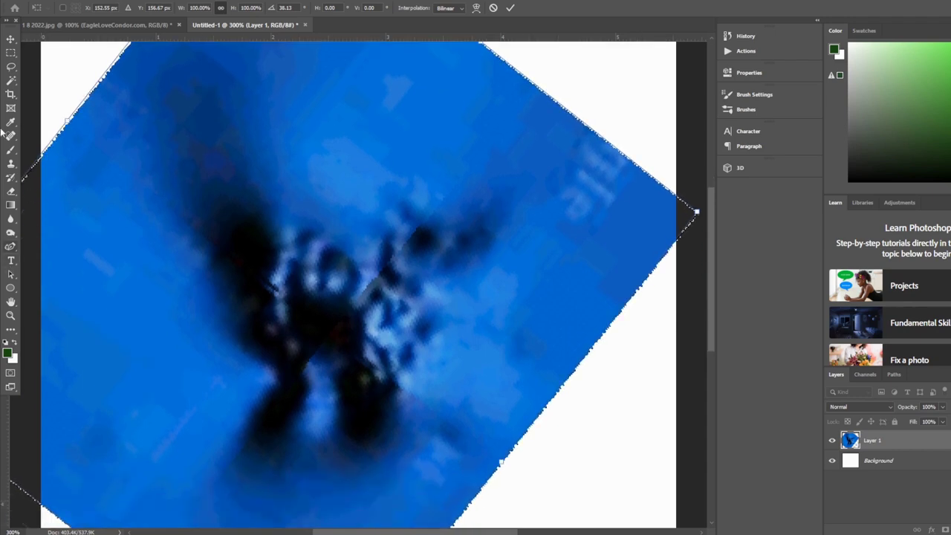
click(14, 39)
drag(335, 205, 372, 170)
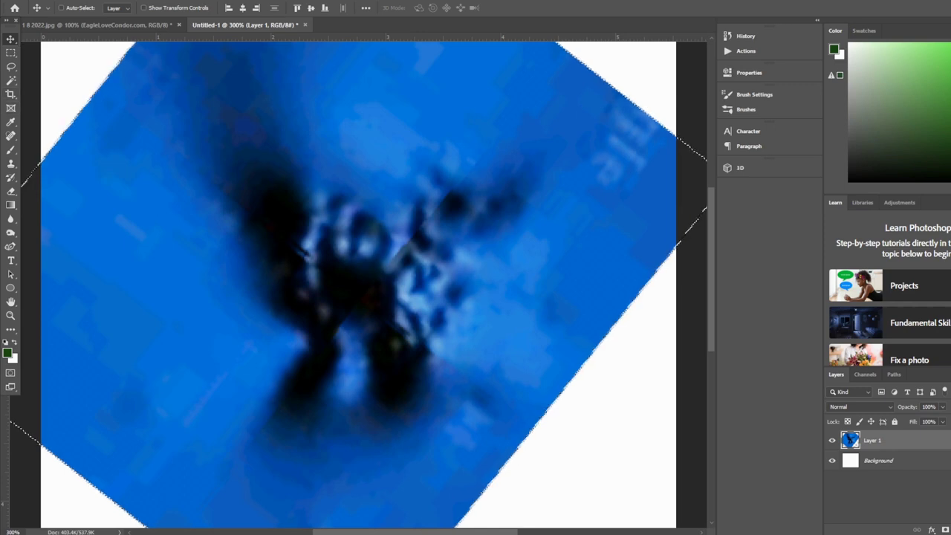
- Rotate the Layer 1 content by about another 56° and reposition it at about X 168.67 px, Y 135 px
key(alt+e)
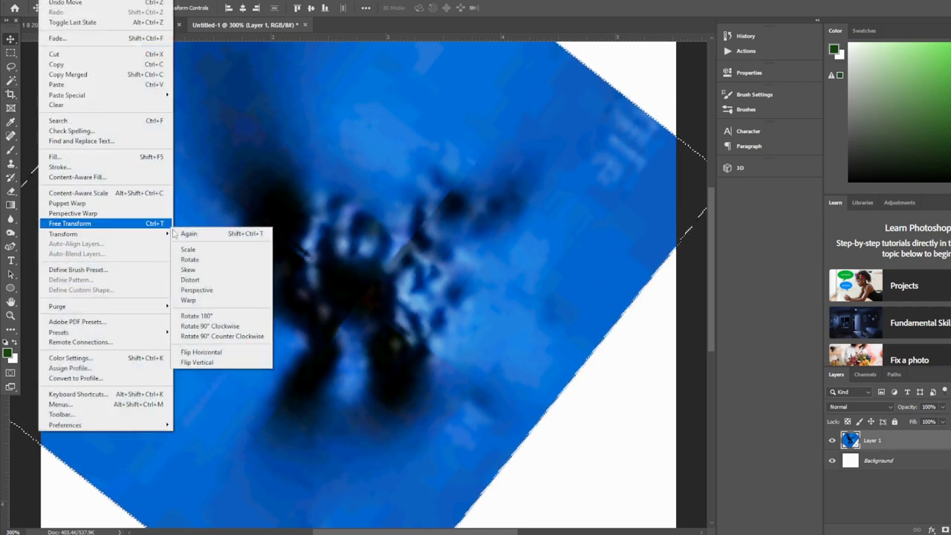
click(218, 260)
drag(671, 126, 391, 264)
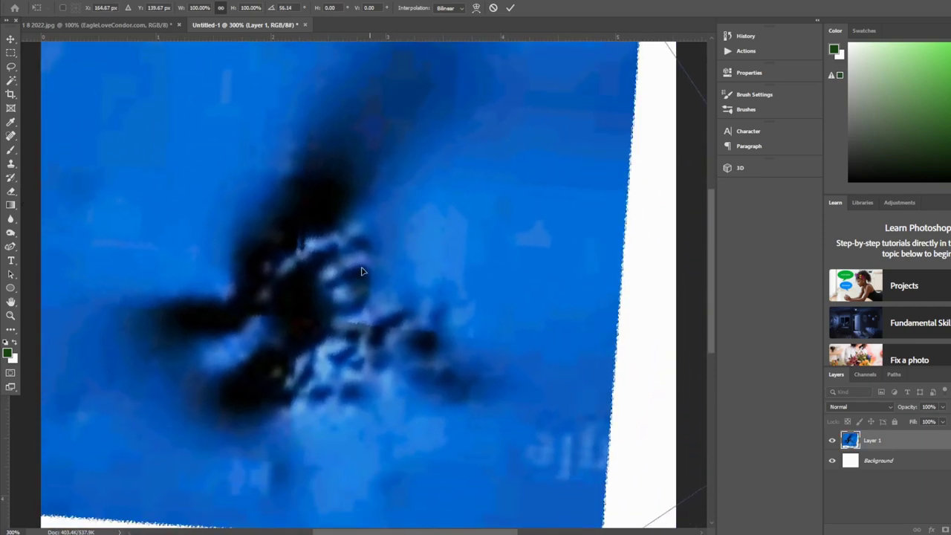
drag(520, 284, 518, 327)
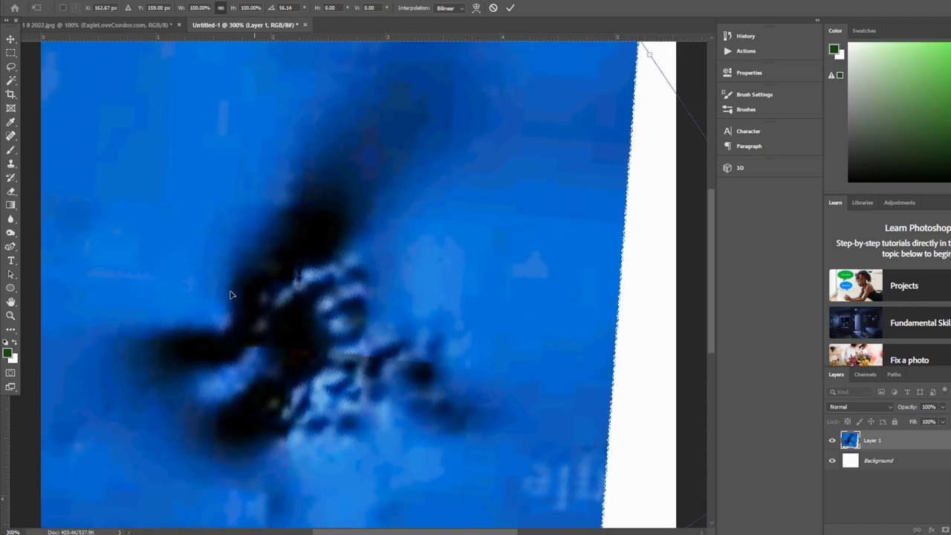
drag(493, 382, 408, 339)
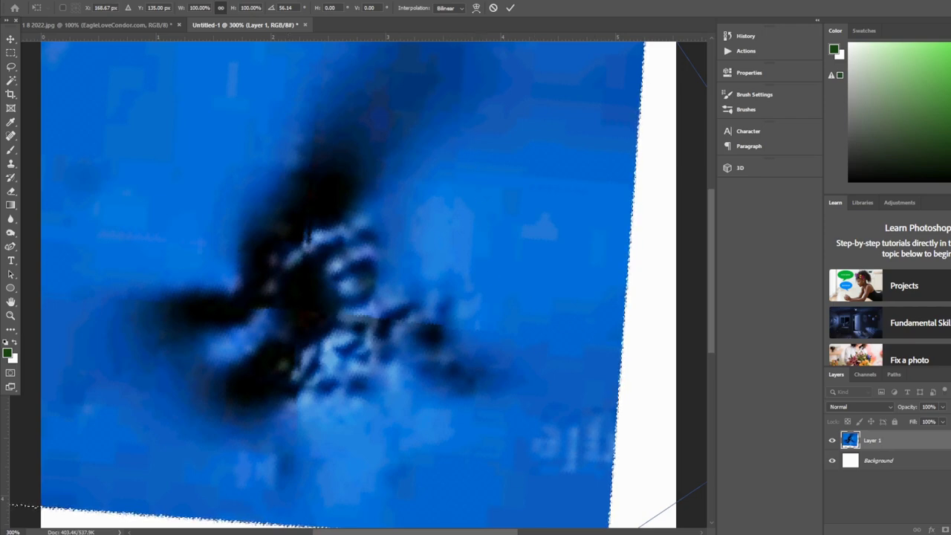
- Switch to the browser window with the Null Island Wikipedia article
key(alt+Tab)
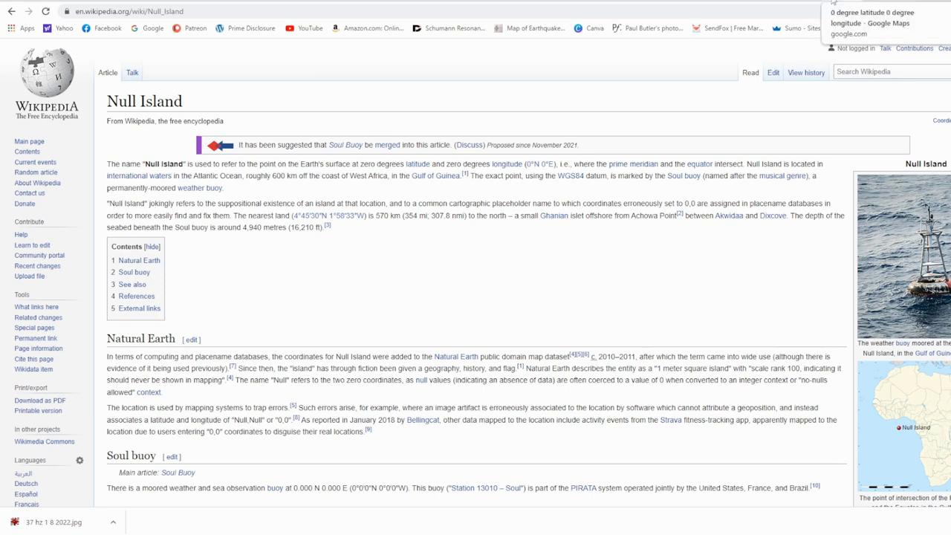